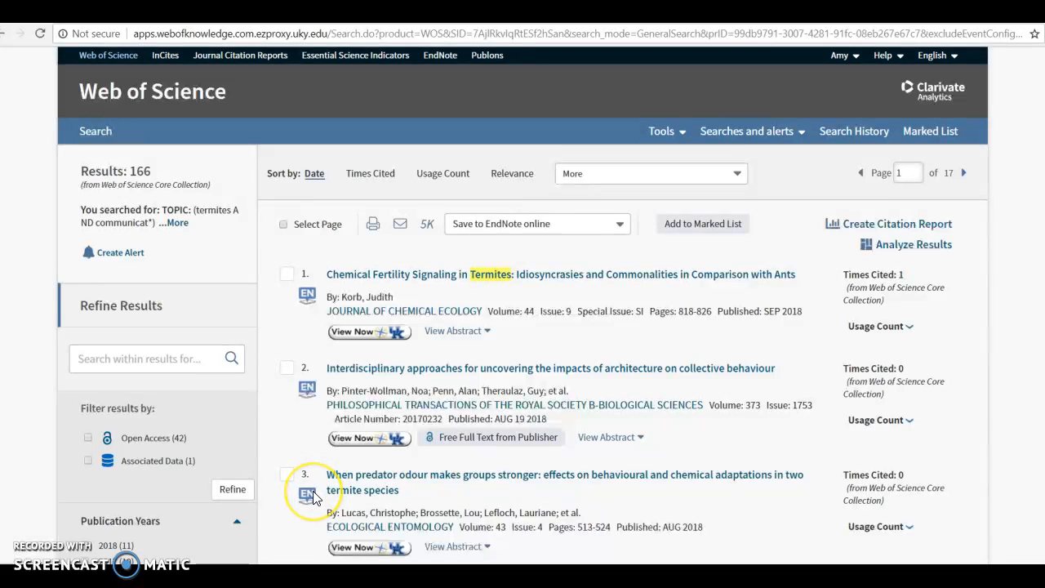
Switch from Web of Science to EndNote and show the unfiled references
mouse_move(312, 495)
click(441, 57)
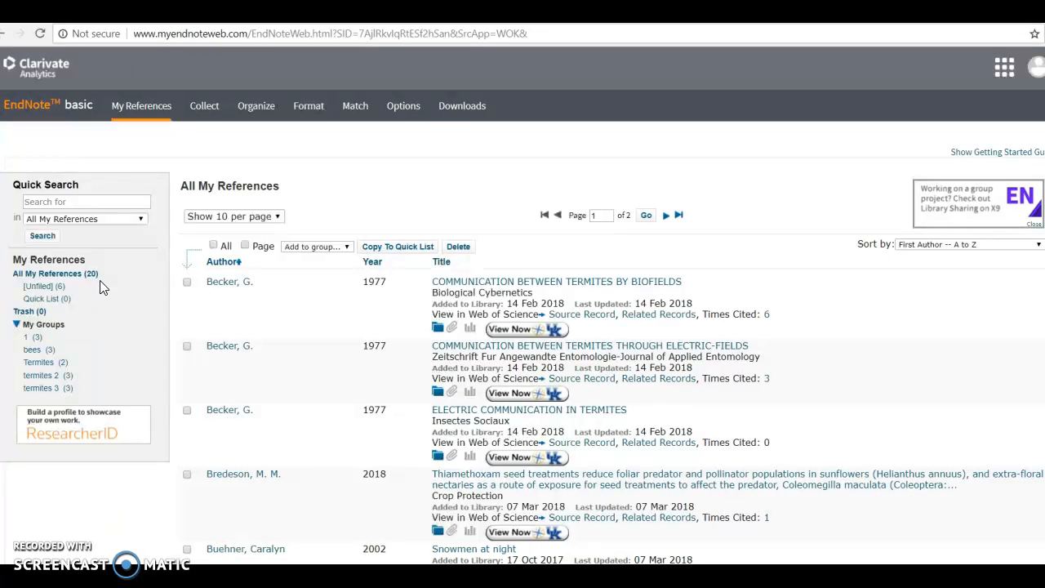
click(41, 289)
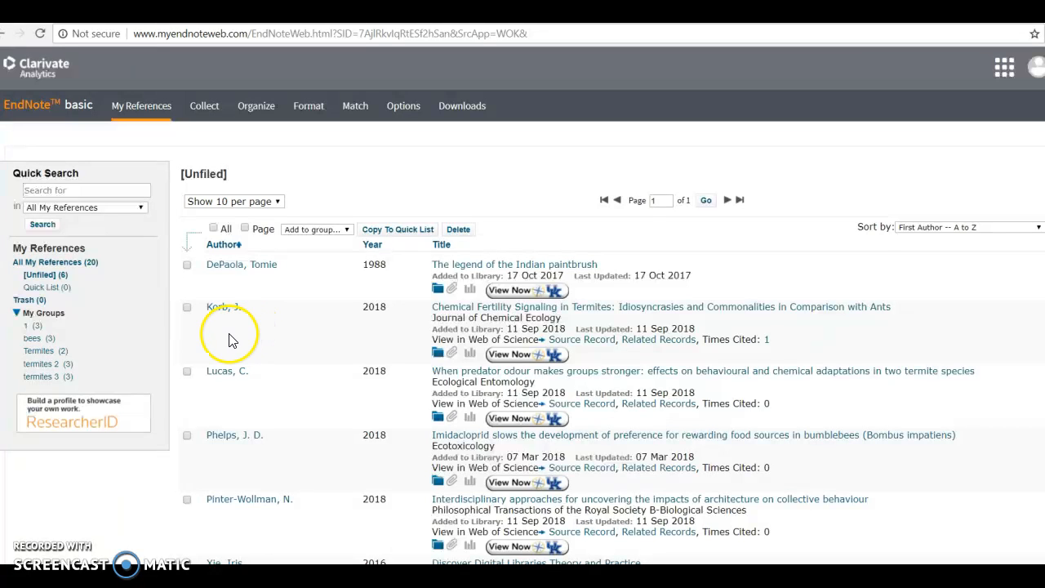
Add the unfiled references on termite fertility signaling, predator odour and imidacloprid to a new group named Termites 4, and open that group
click(187, 308)
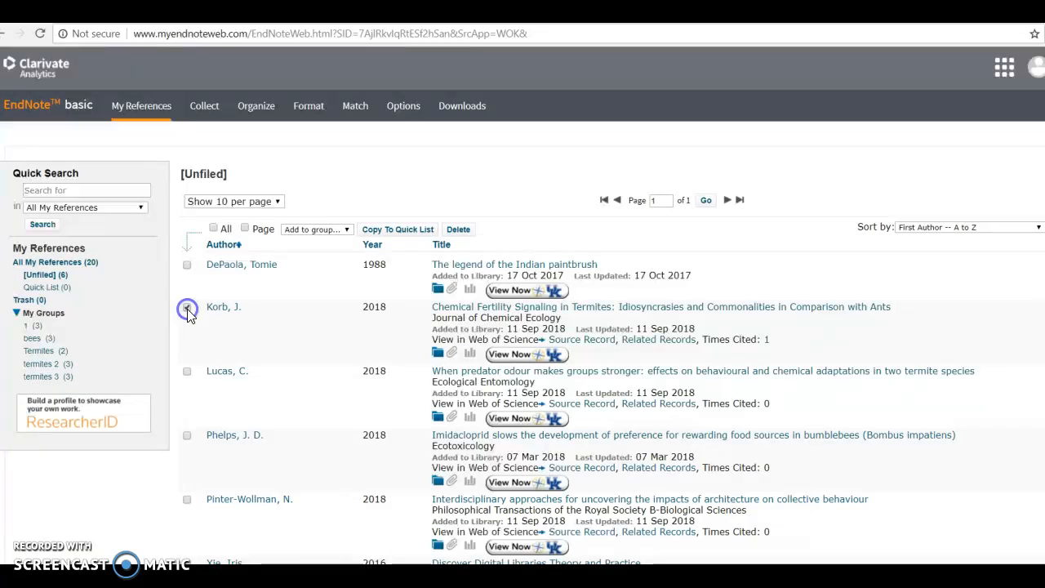
click(188, 373)
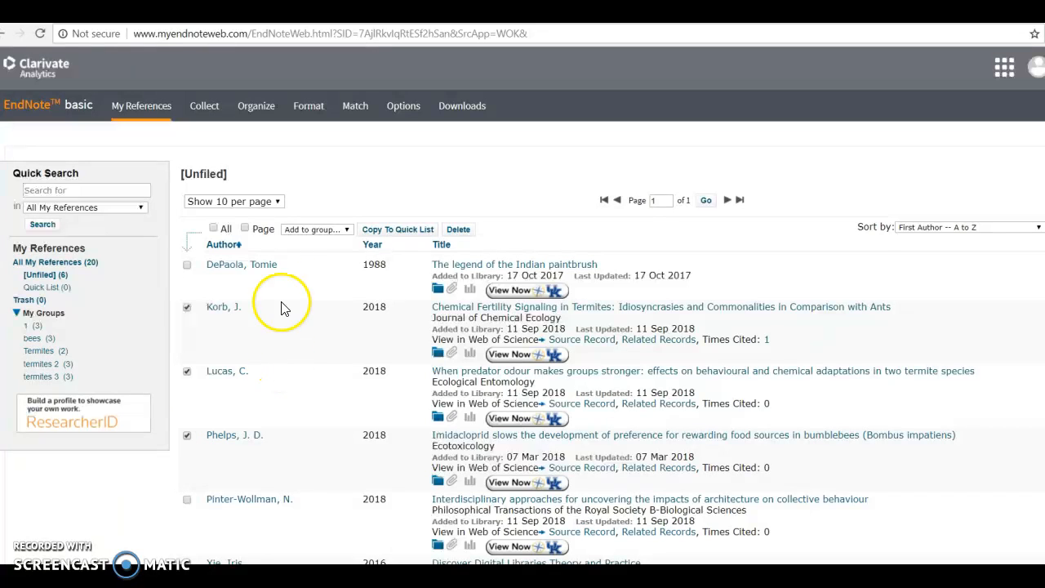
click(349, 232)
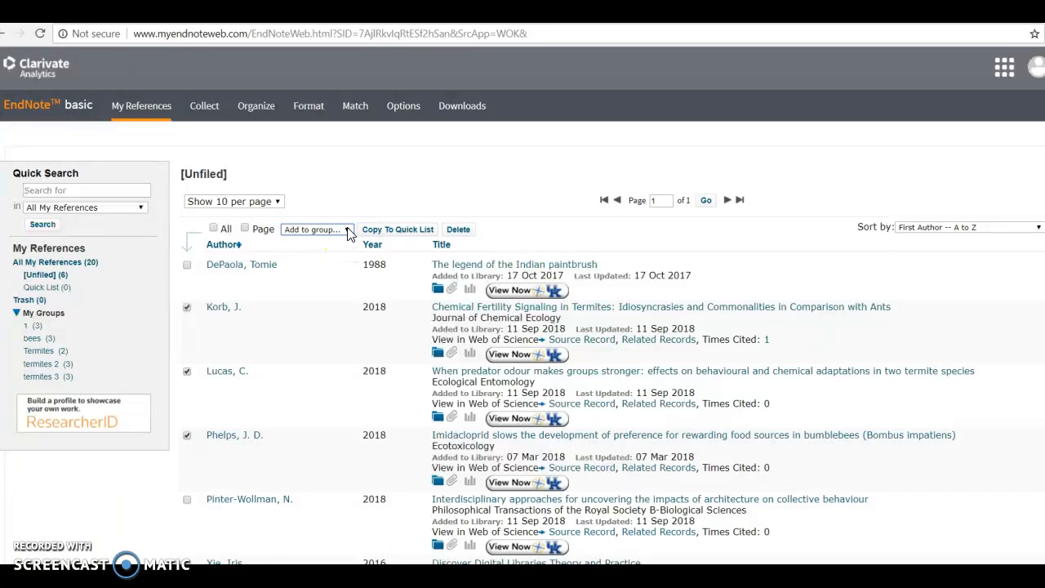
click(349, 232)
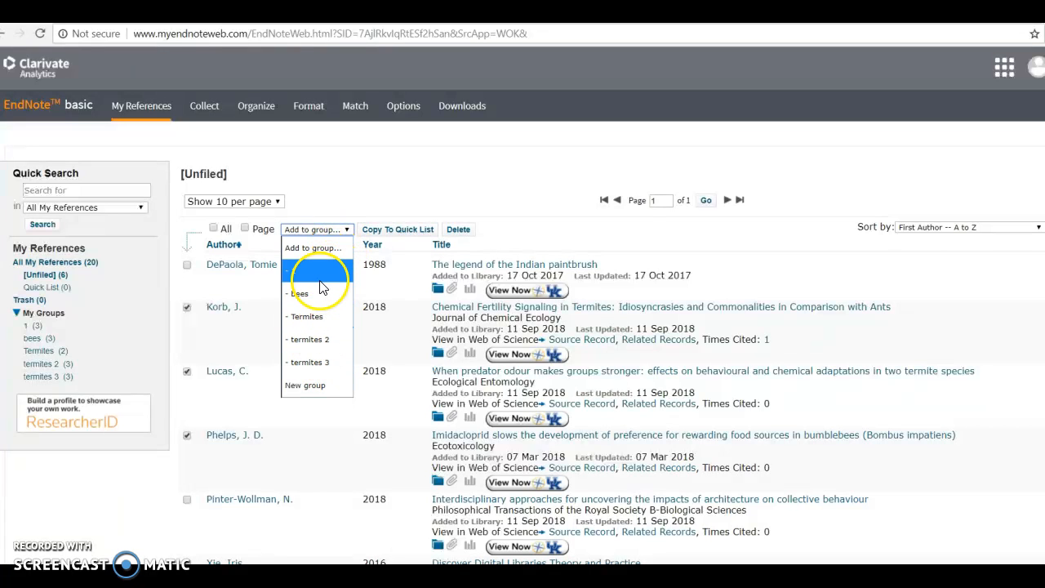
click(318, 385)
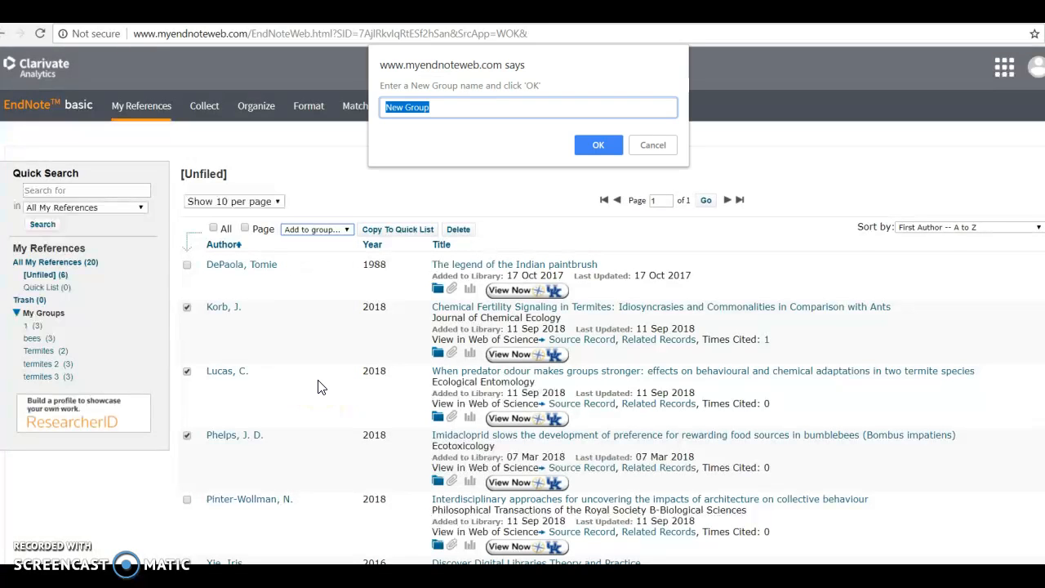
text(Termites 4)
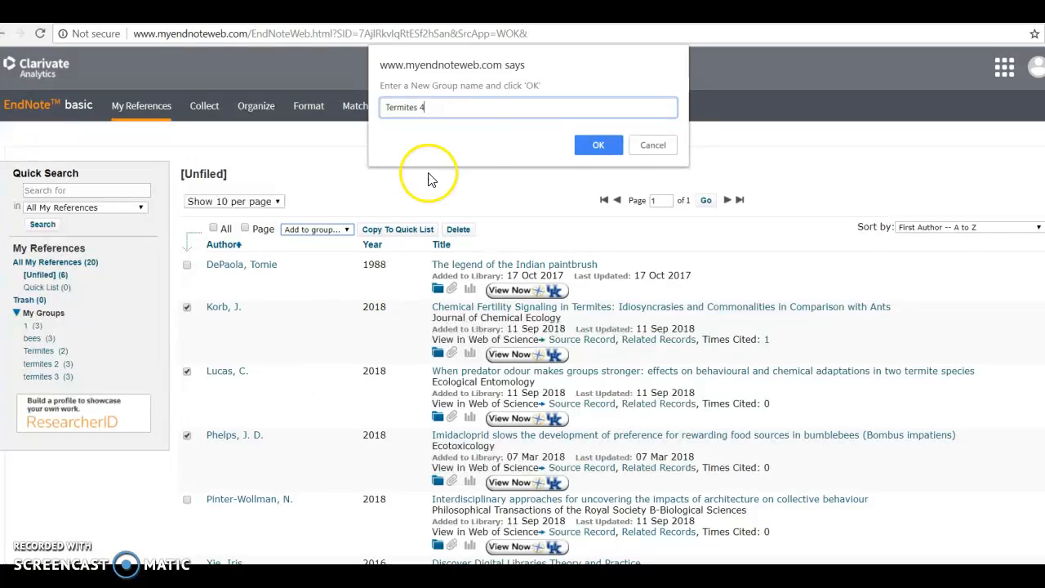
click(597, 145)
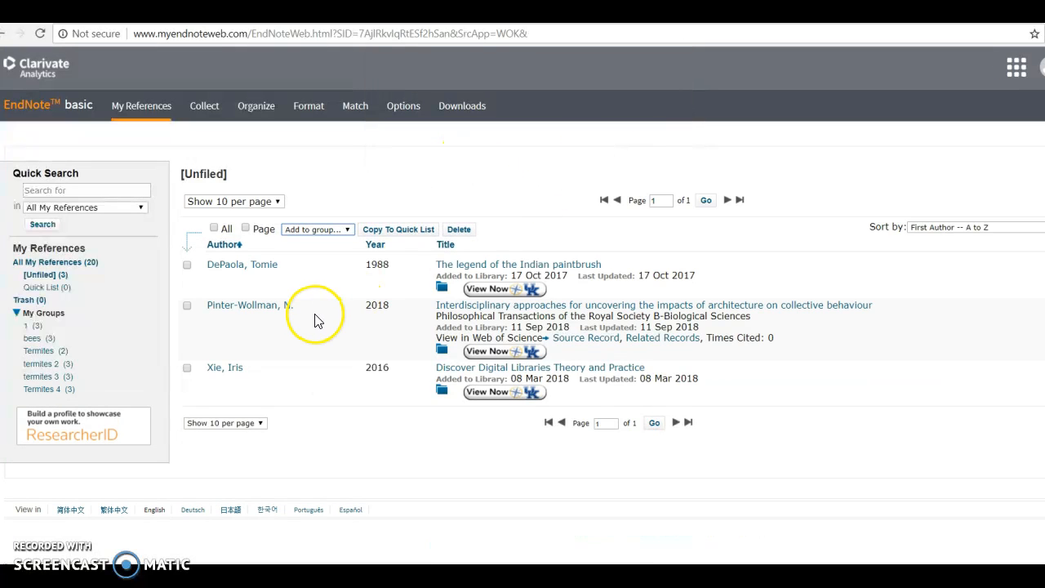
click(43, 390)
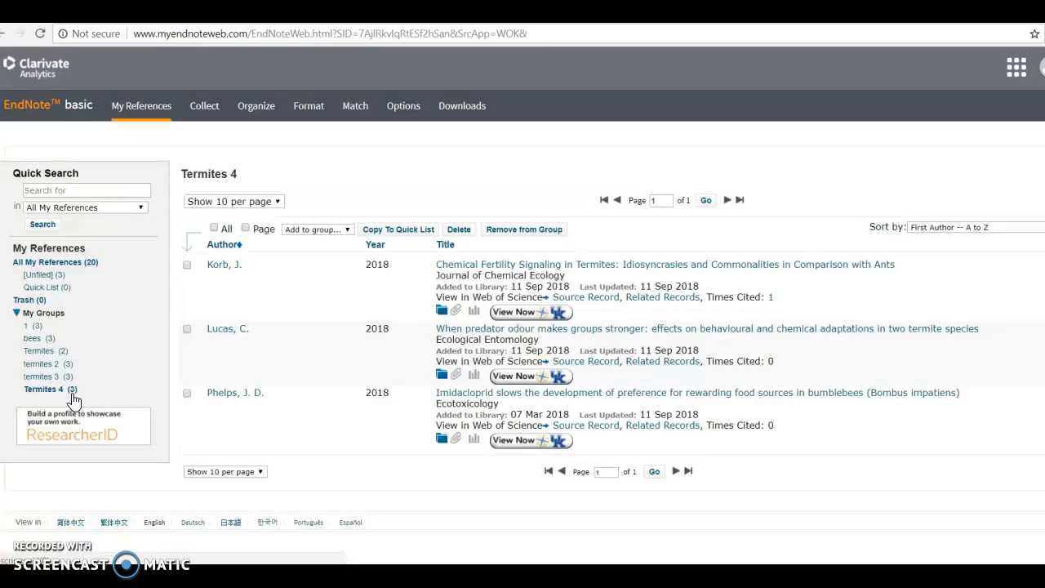
Start a formatted bibliography using the Termites 4 group as its references
mouse_move(299, 111)
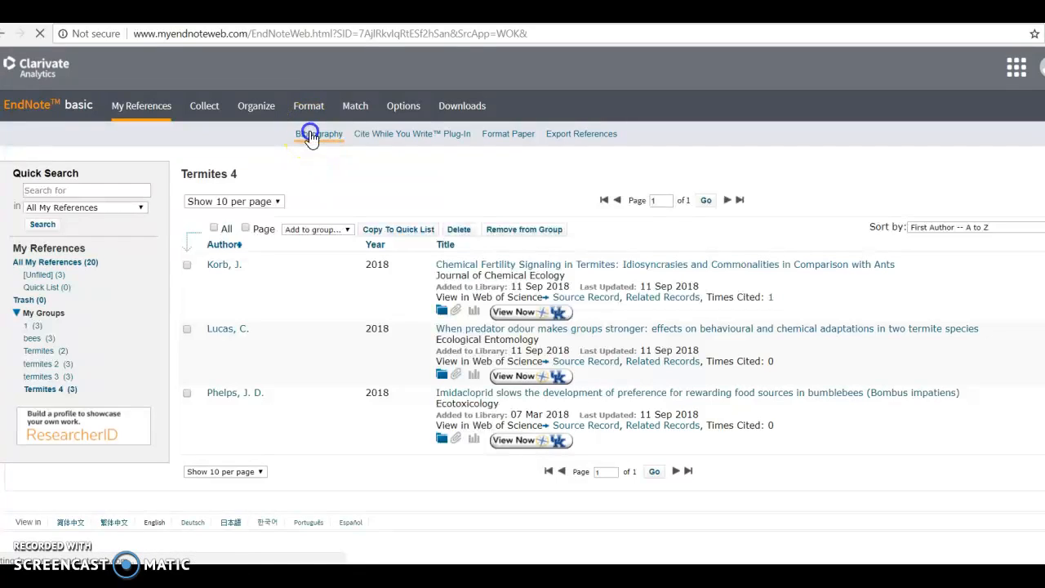
click(310, 135)
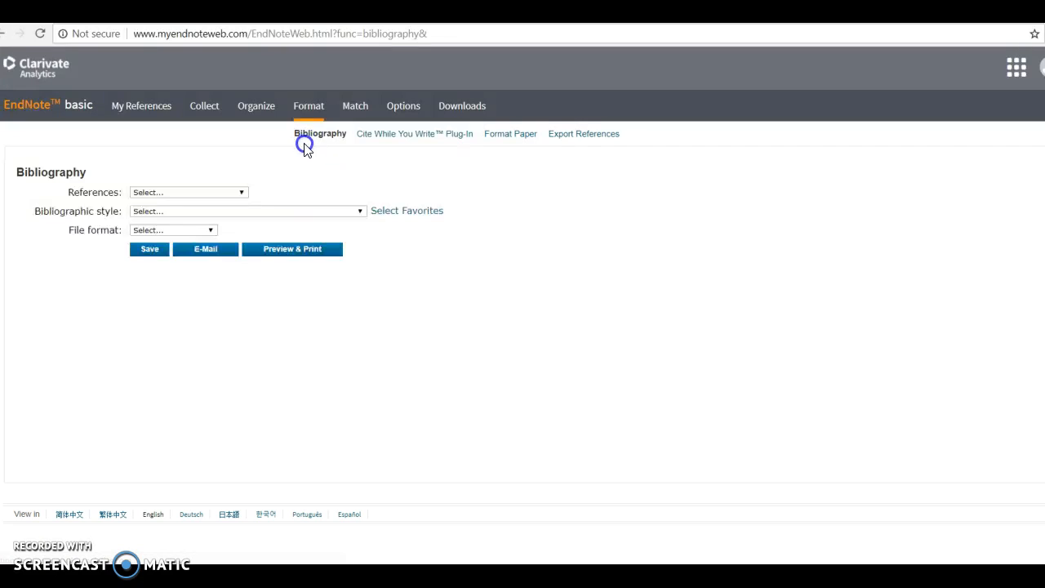
click(241, 193)
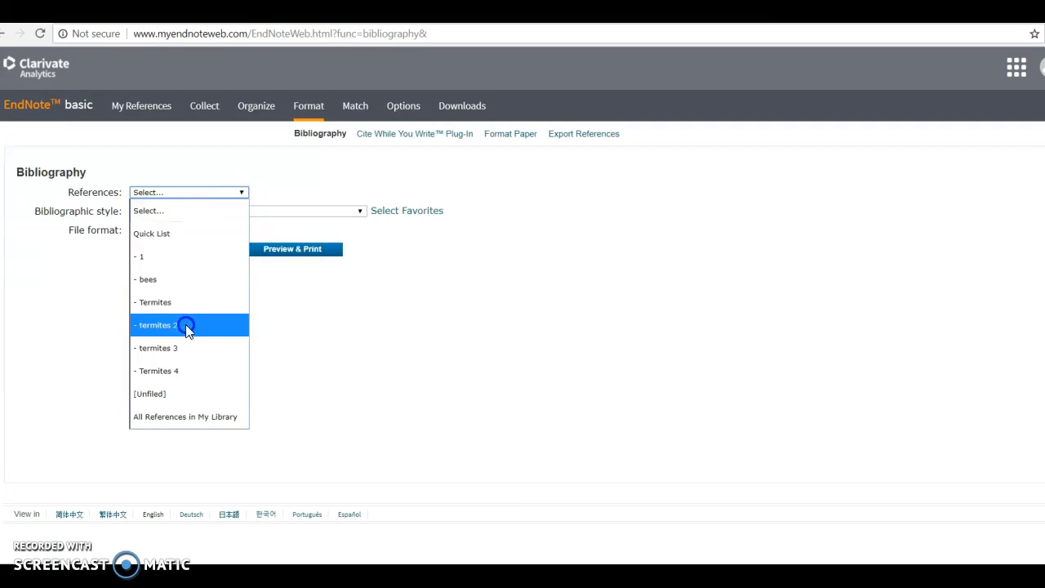
click(181, 372)
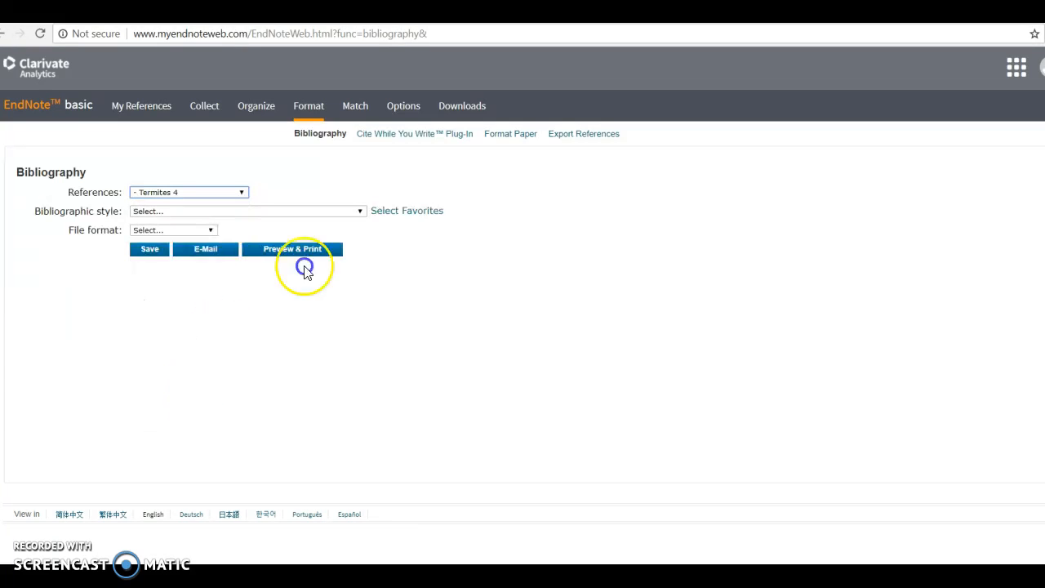
Set the bibliographic style to Ecology and the file format to RTF (rich text file)
click(360, 212)
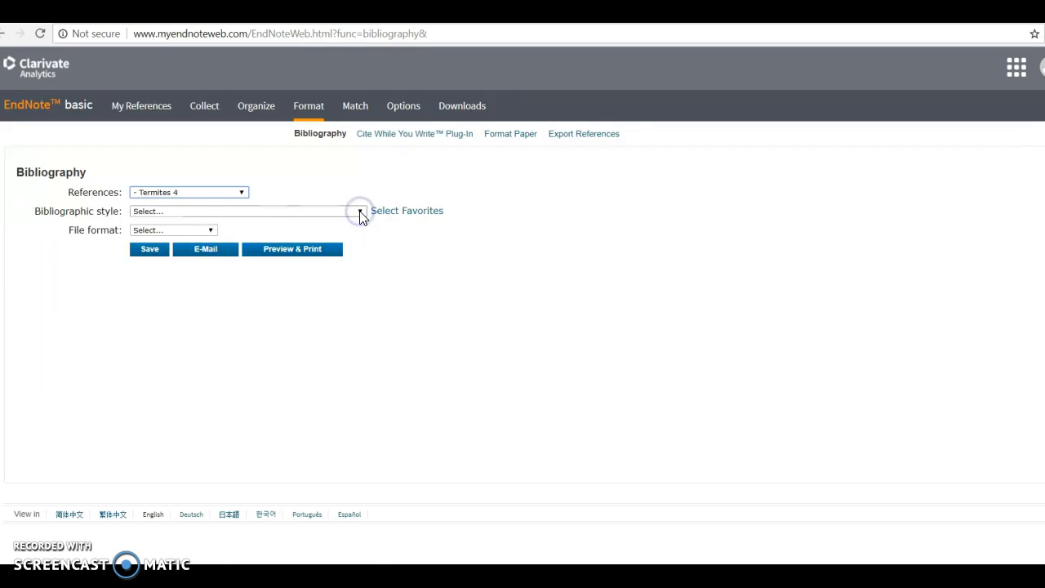
click(361, 238)
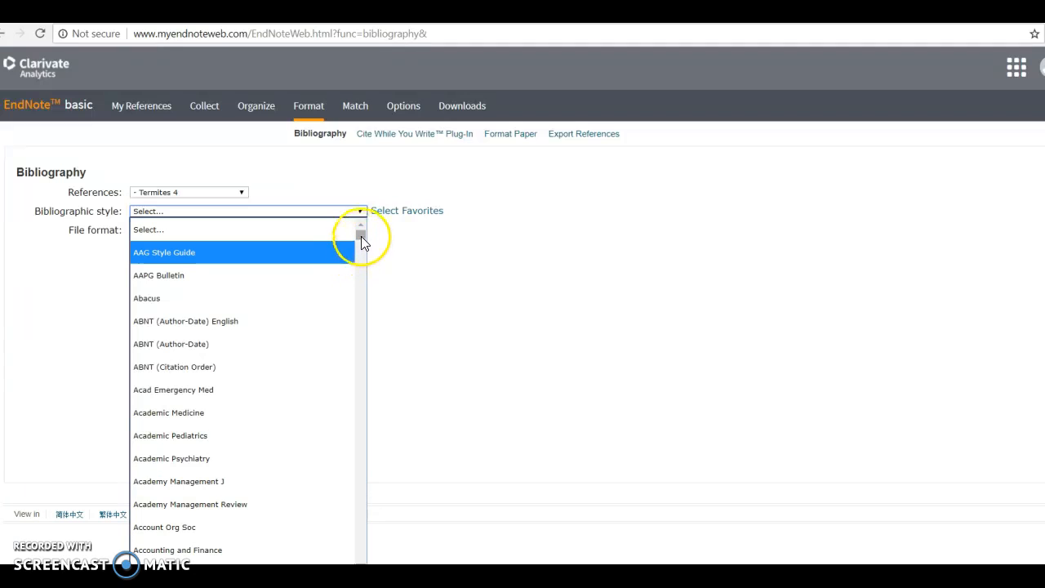
drag(361, 235, 352, 325)
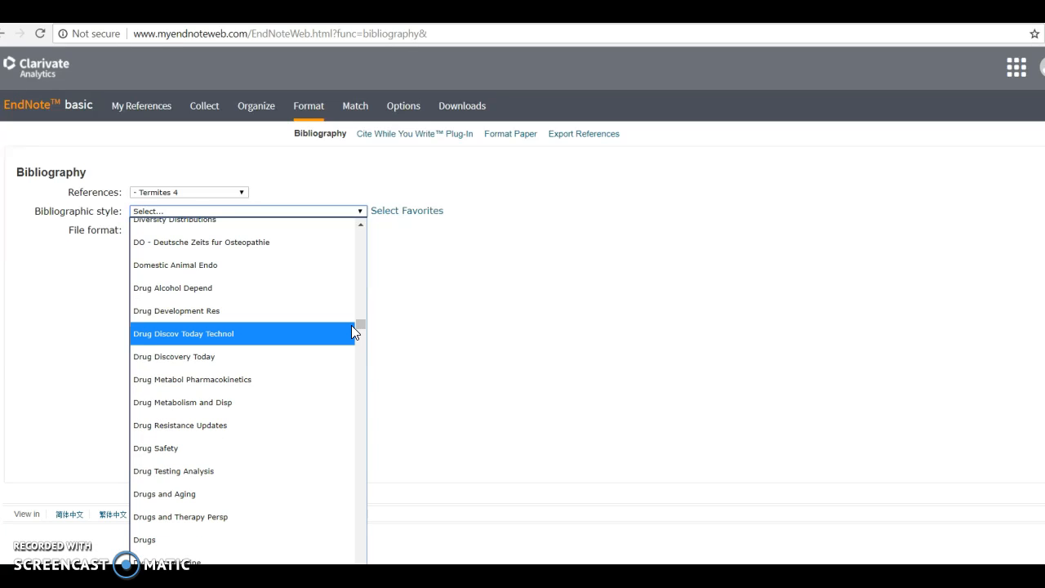
key(Down)
key(Down)
key(Down)
key(Down)
key(Down)
key(Down)
key(Down)
key(Down)
key(Down)
key(Down)
key(Down)
key(Down)
key(Down)
key(Down)
key(Down)
key(Down)
key(Down)
key(Down)
key(Down)
key(Down)
key(Down)
key(Down)
key(Down)
key(Down)
key(Down)
key(Down)
key(Down)
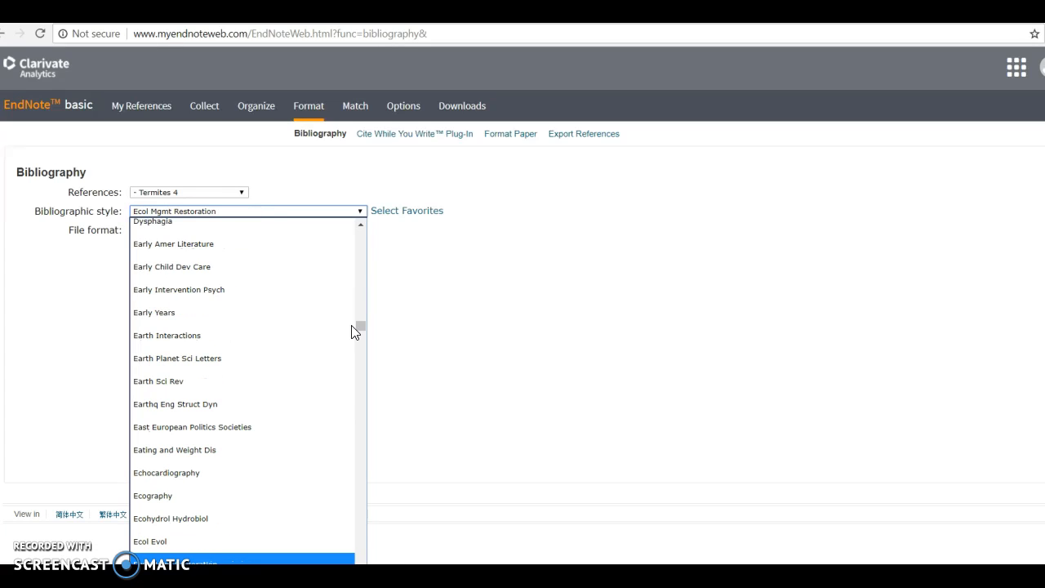
key(Down)
key(Down)
key(Down)
key(Down)
key(Down)
key(Down)
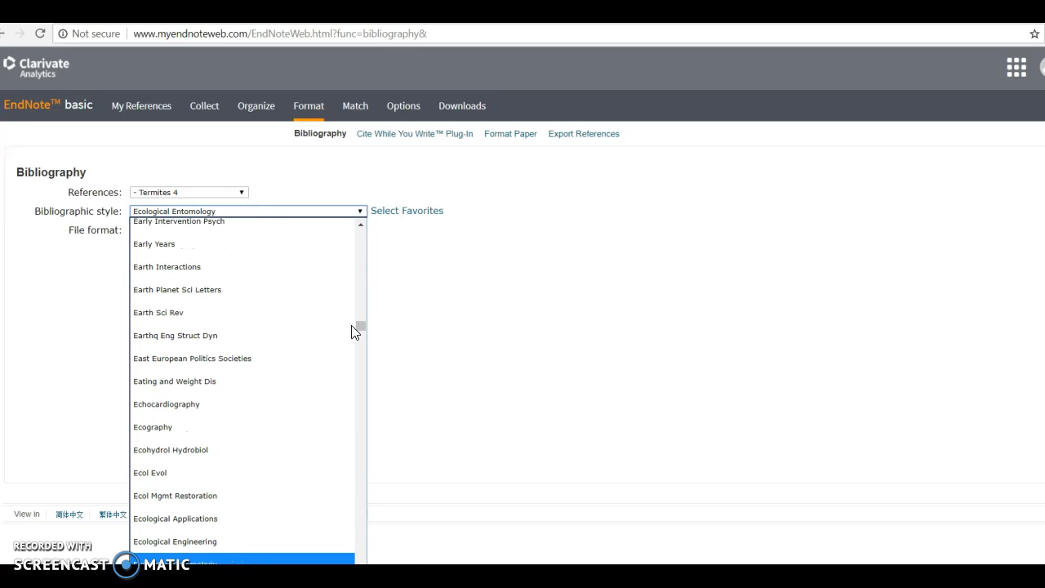
key(Down)
key(Down)
key(Down)
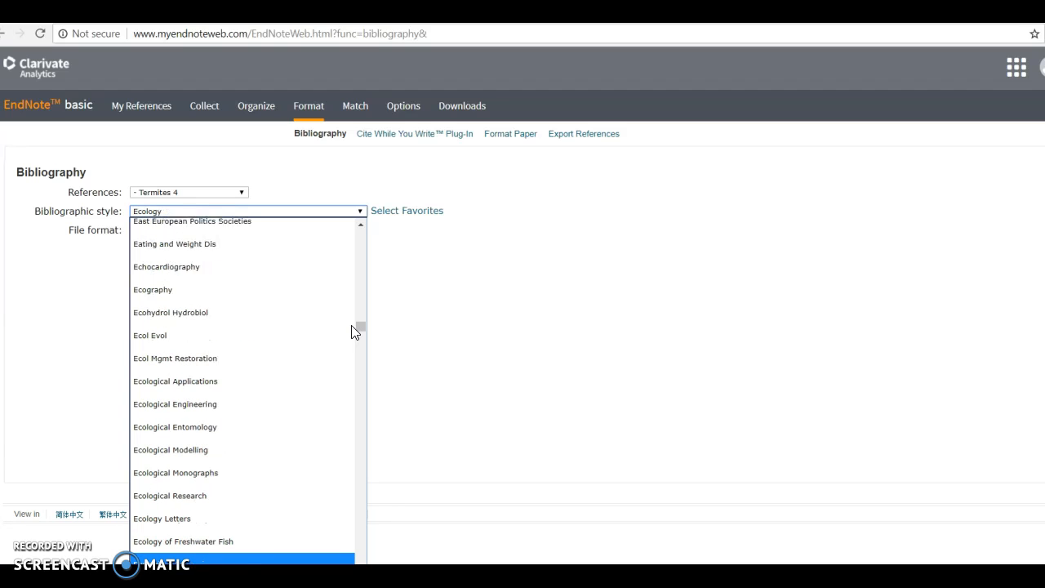
key(Up)
key(Up)
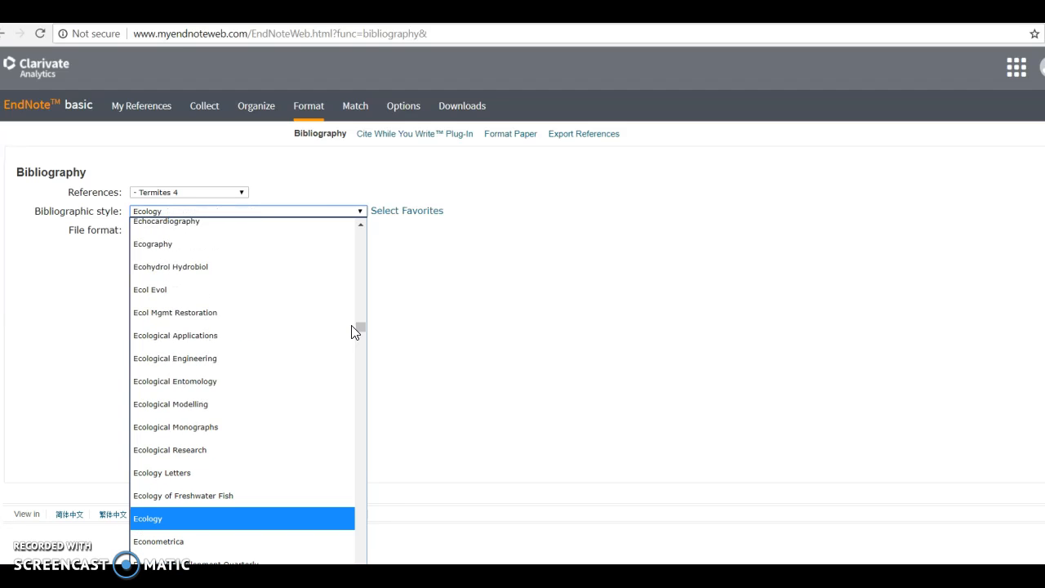
key(Return)
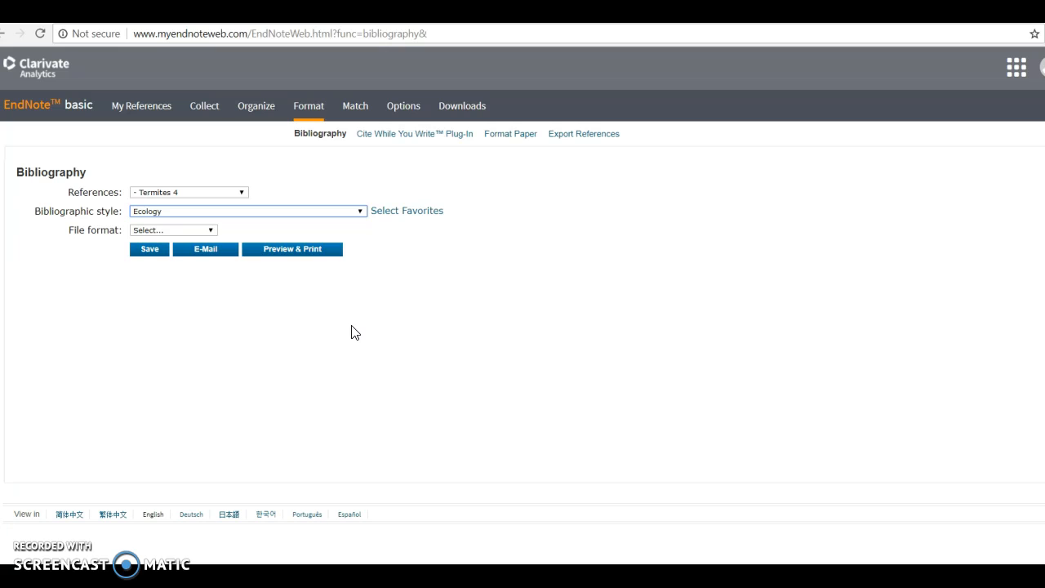
click(212, 231)
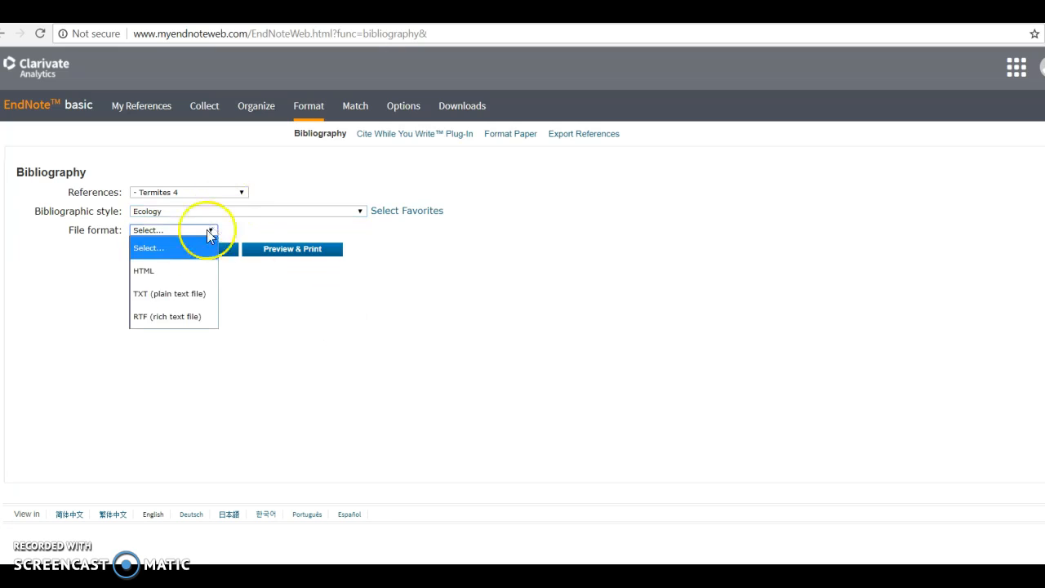
click(158, 317)
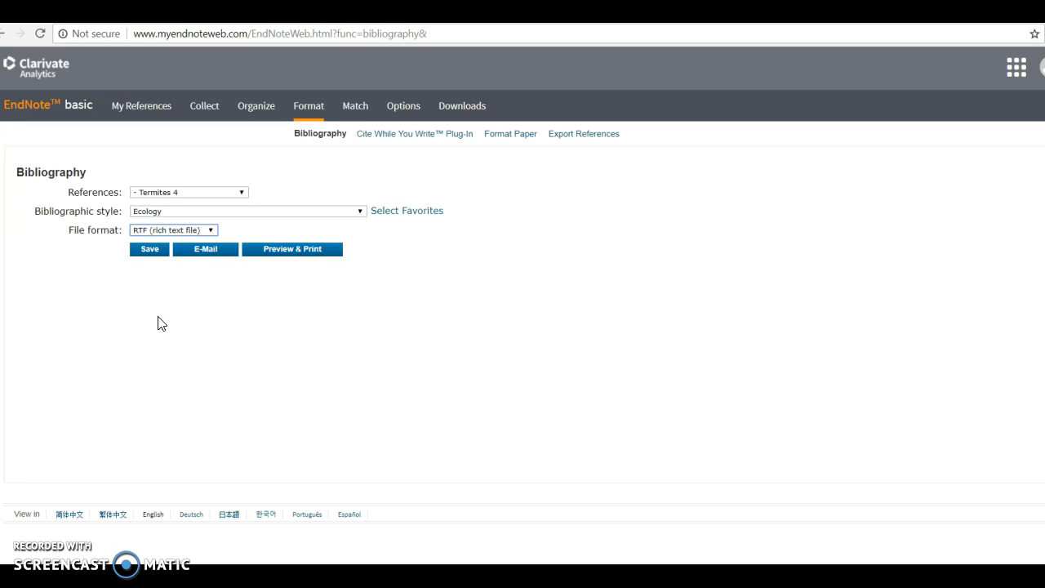
click(285, 256)
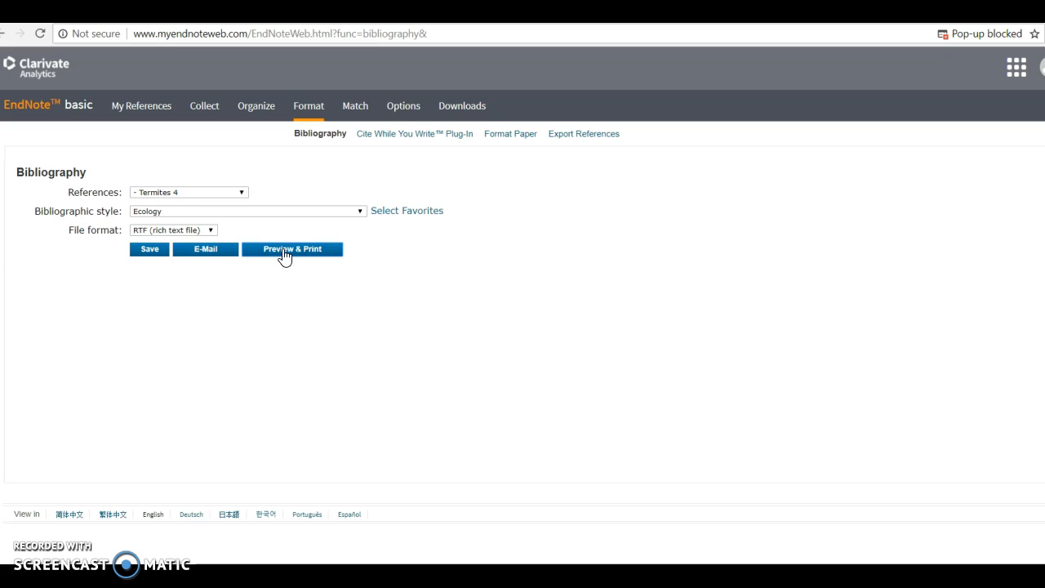
click(285, 255)
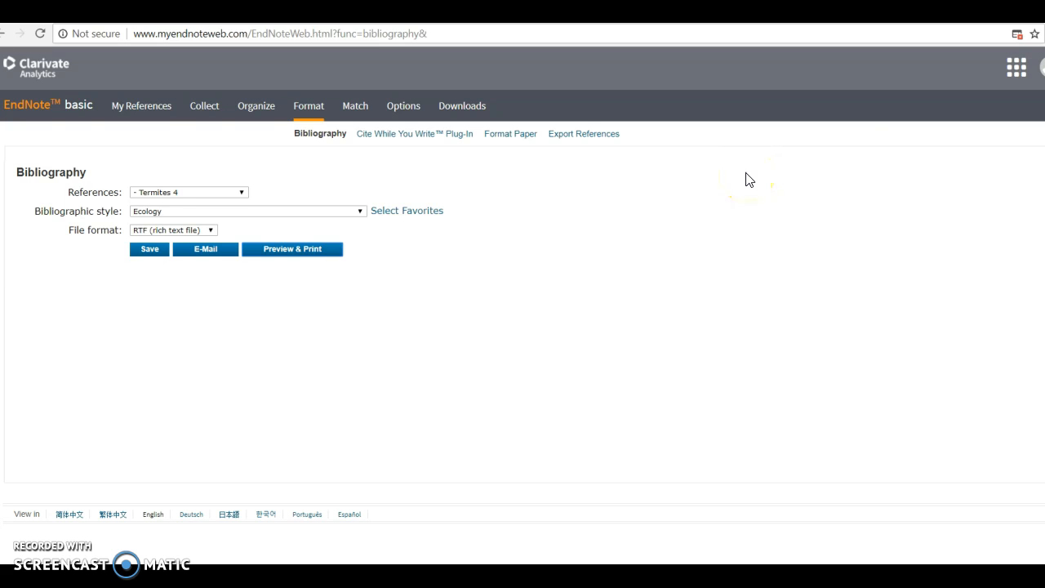
click(1015, 37)
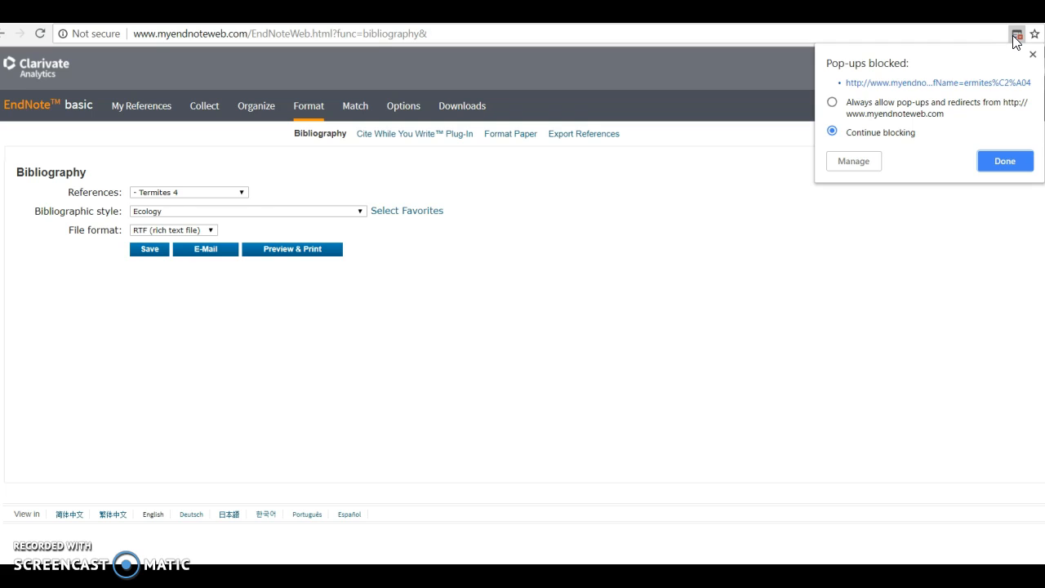
click(833, 102)
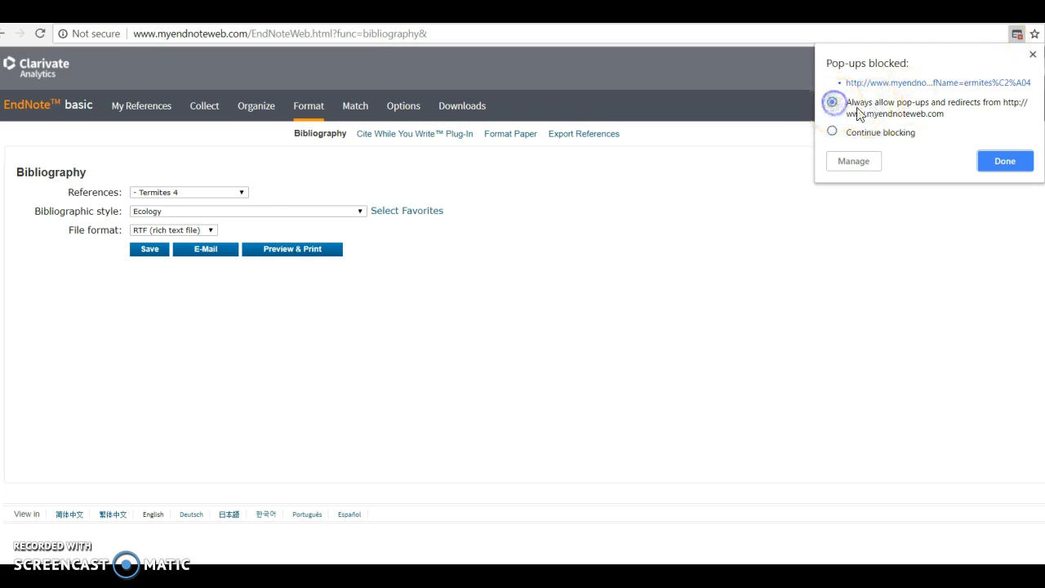
click(992, 159)
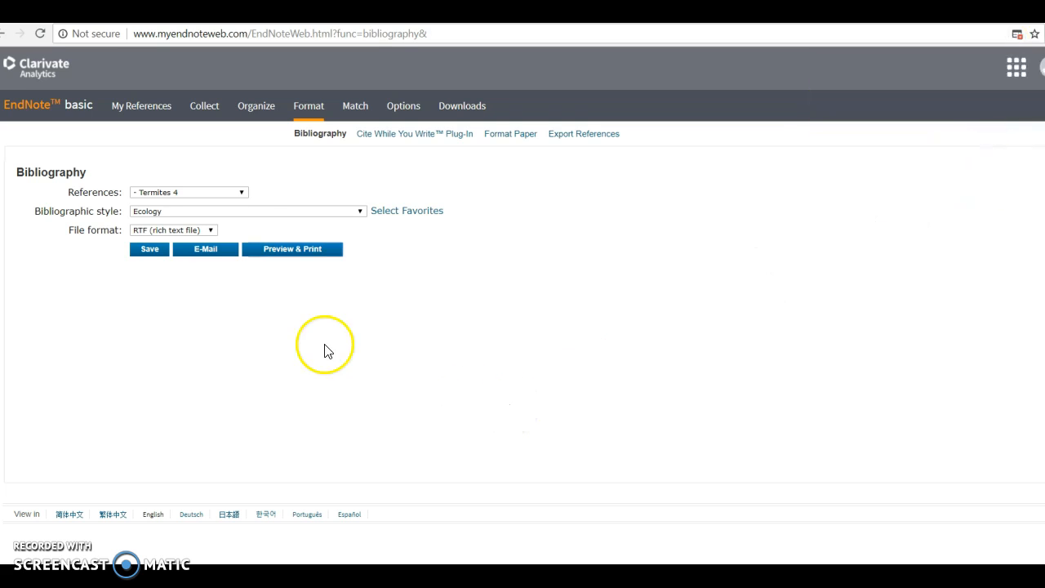
click(294, 251)
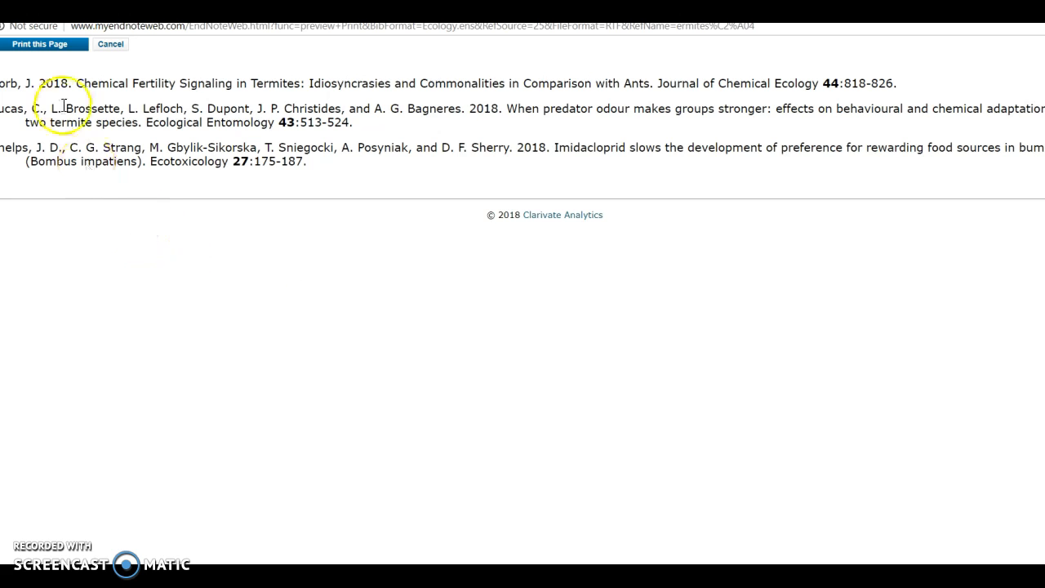
click(110, 45)
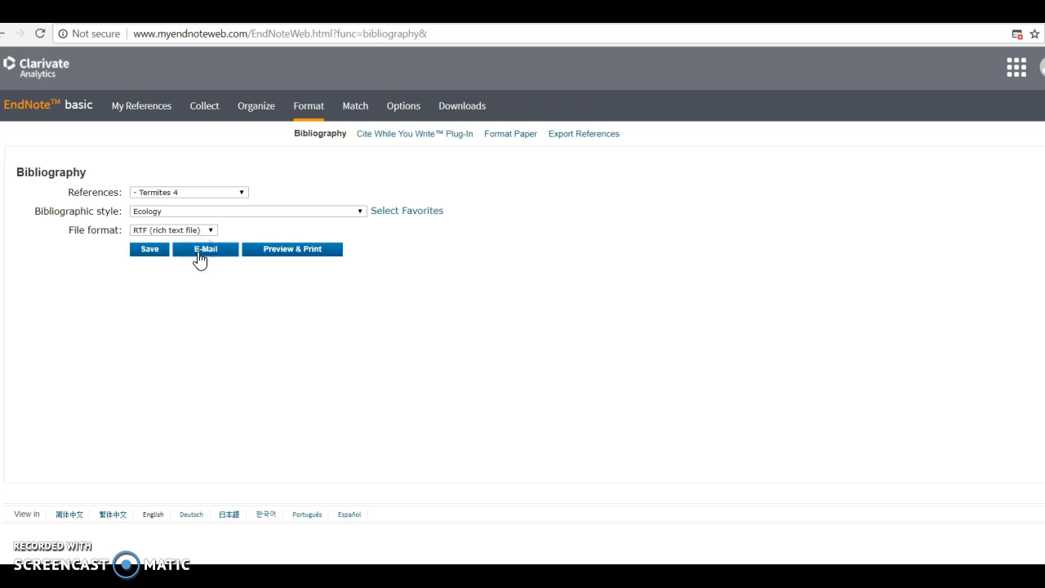
View the form for e-mailing the bibliography and close it without sending
click(199, 254)
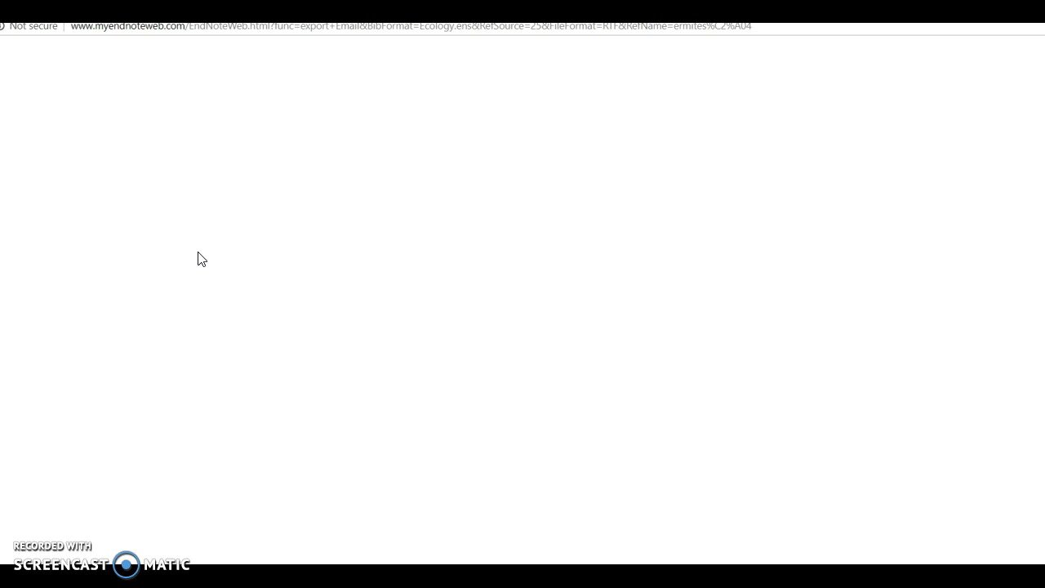
click(152, 119)
click(109, 121)
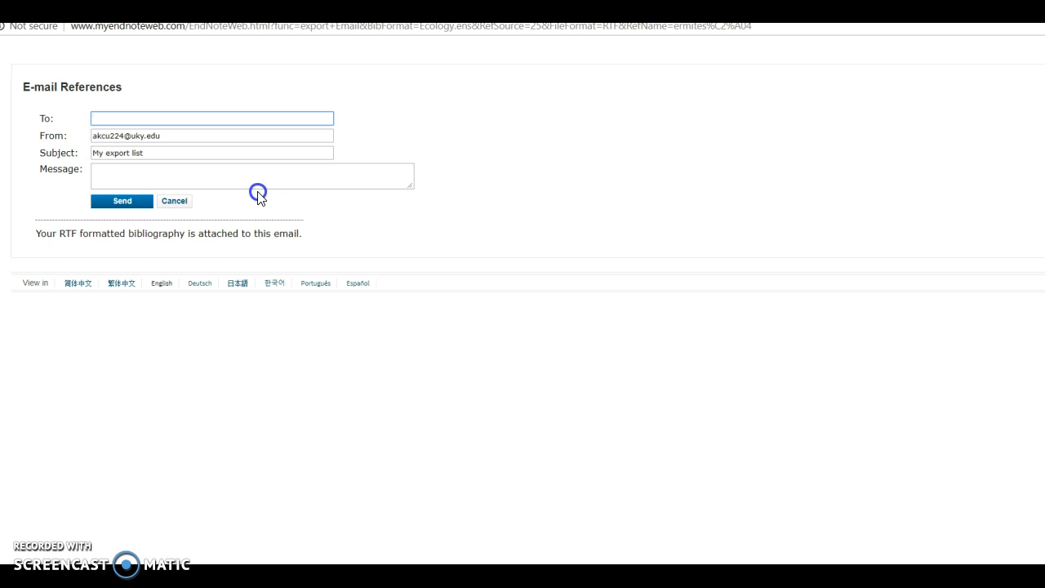
click(175, 202)
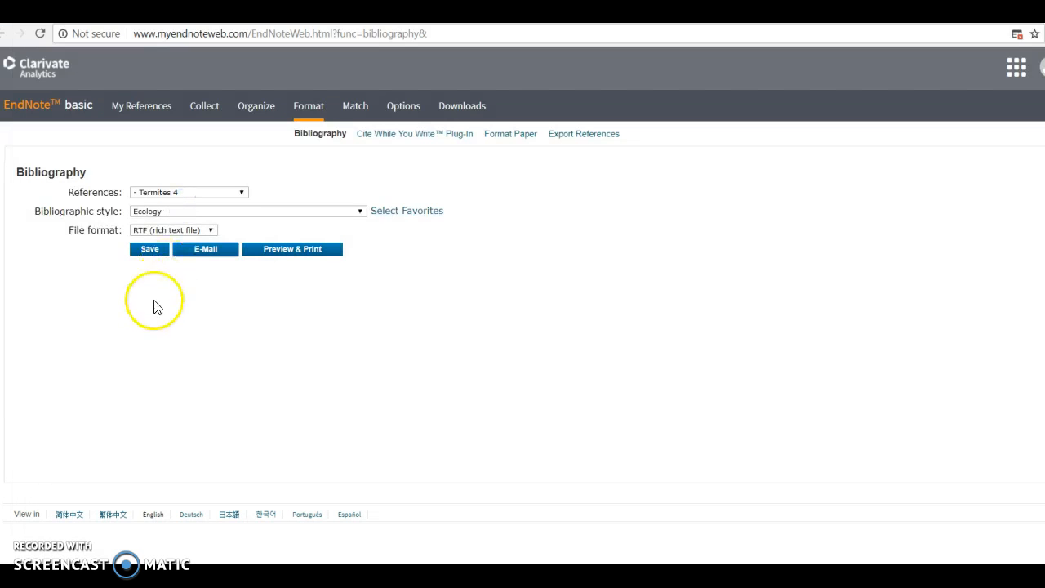
Save the Termites 4 bibliography as a rich text file
click(150, 253)
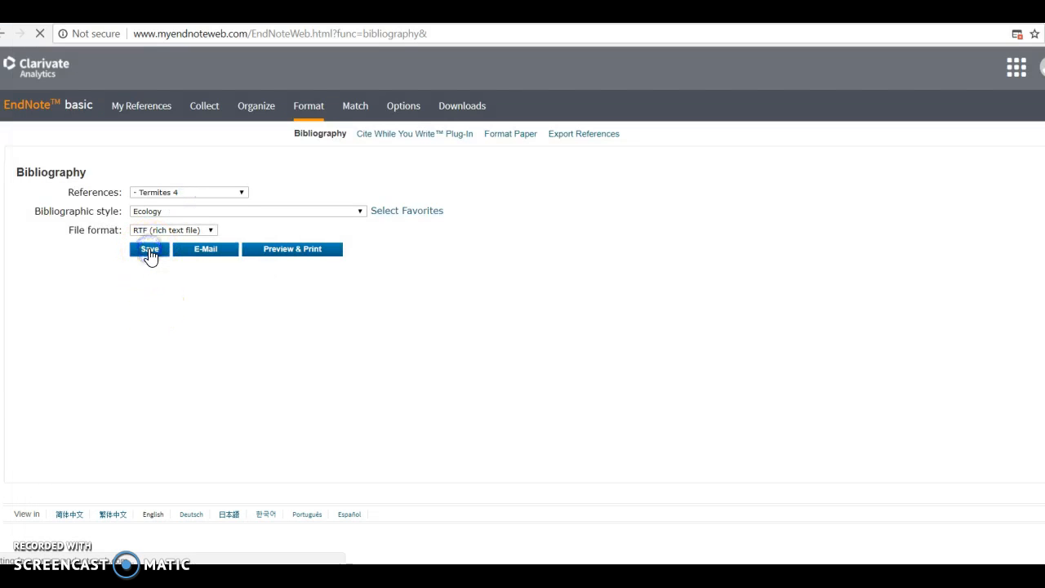
Try to open the downloaded bibliography file exportlist.rtf
click(166, 299)
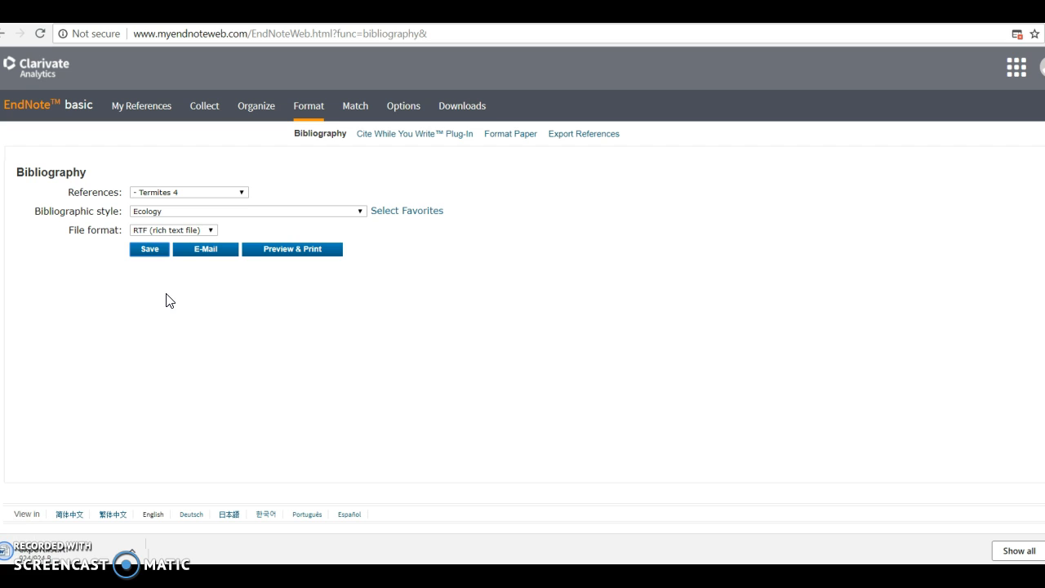
click(156, 253)
click(131, 370)
click(78, 558)
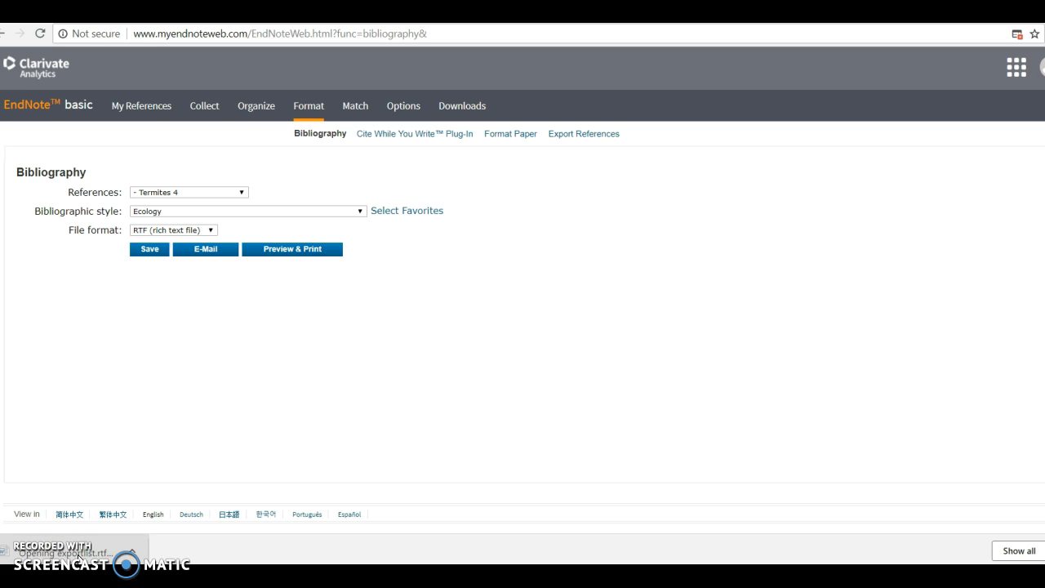
click(79, 556)
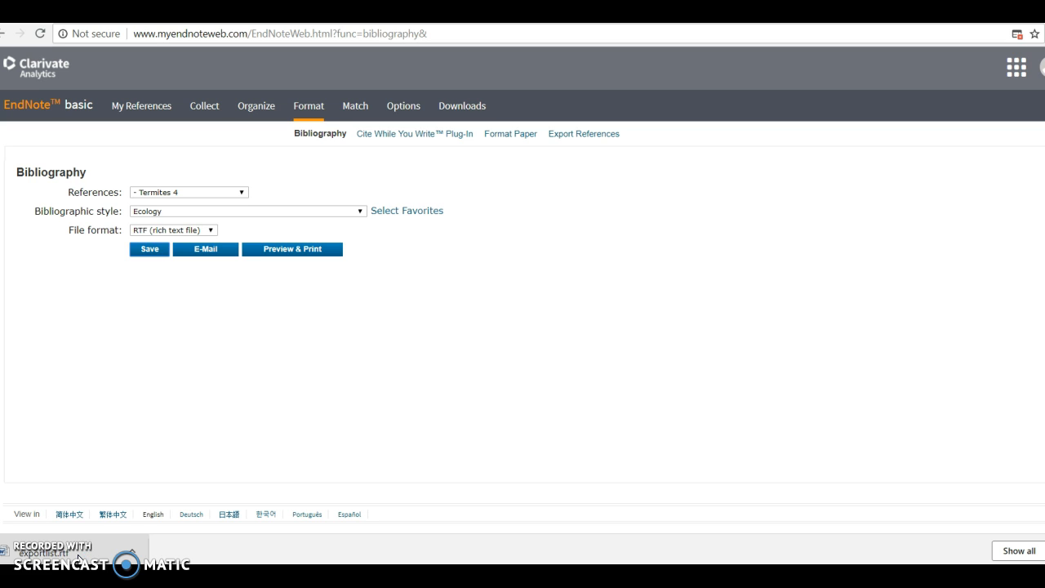
click(133, 553)
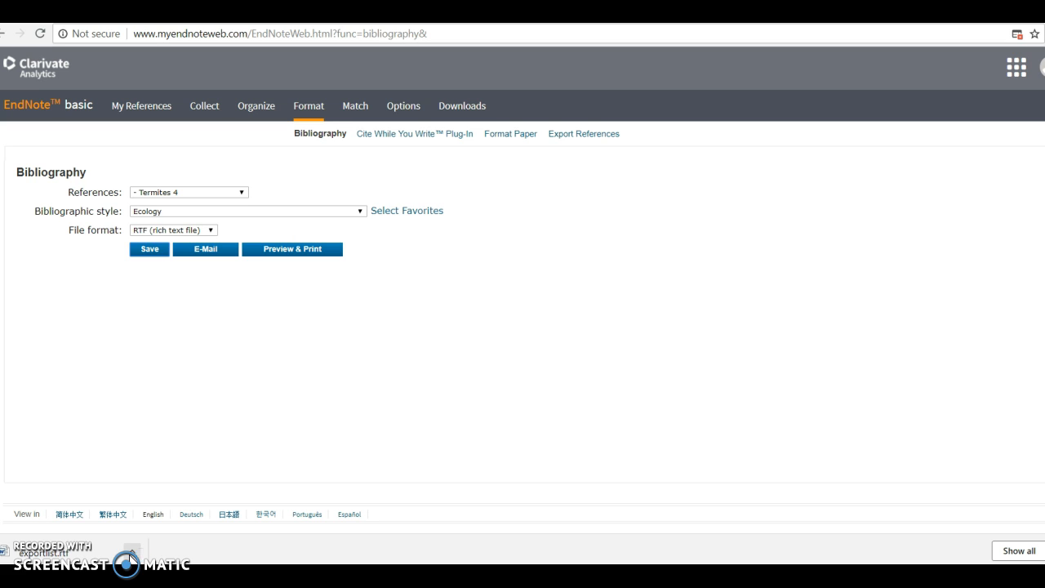
click(132, 553)
click(164, 477)
click(132, 558)
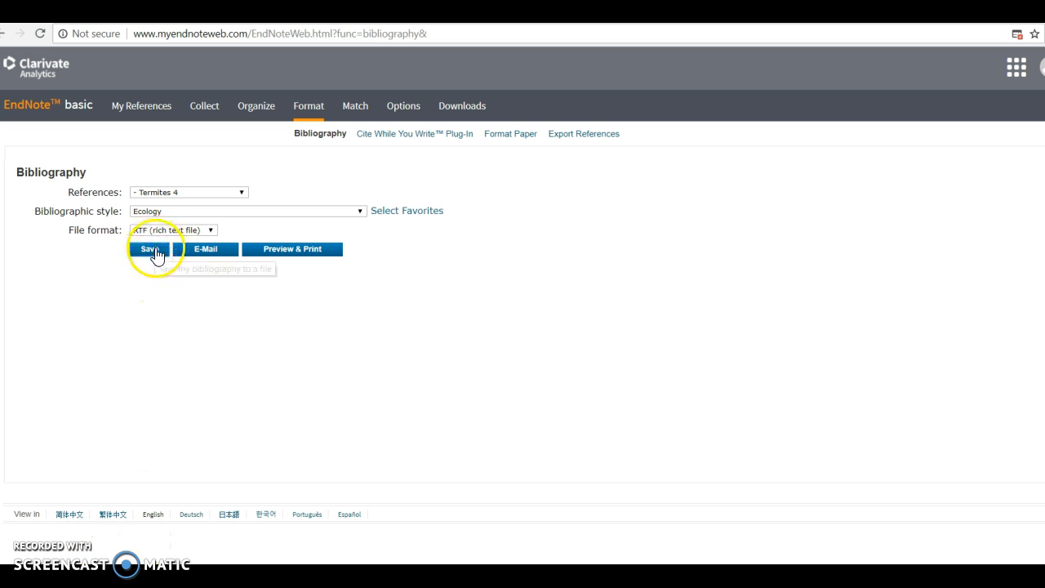
Save the Termites 4 bibliography again as a rich text file and open the new download in Word
click(155, 252)
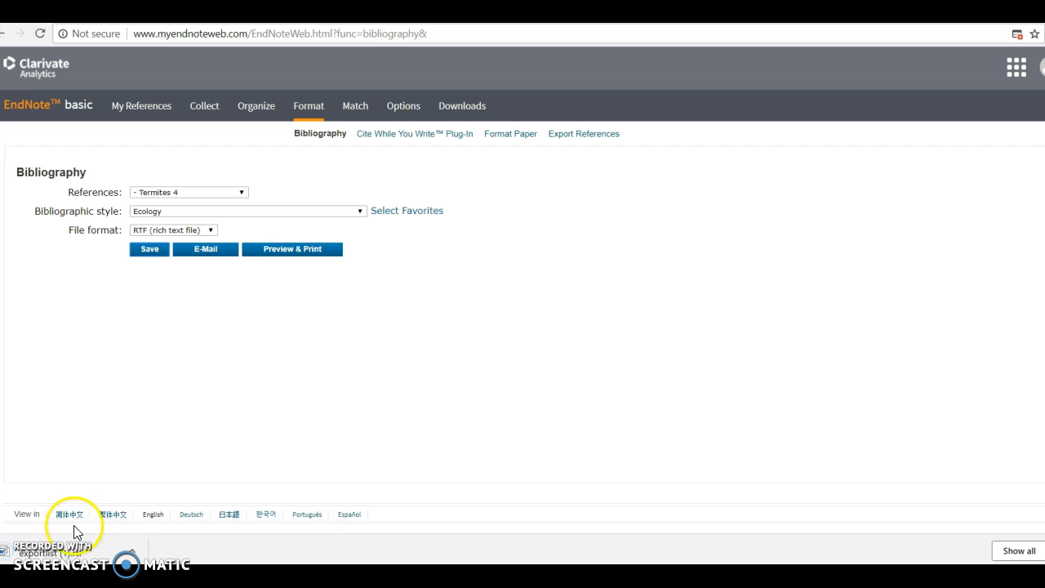
click(130, 550)
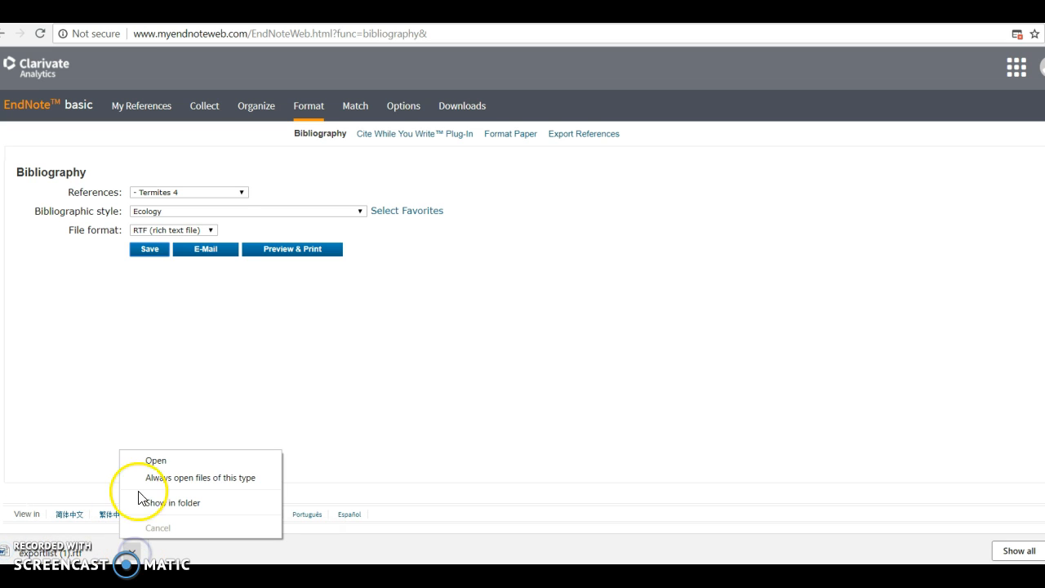
click(156, 460)
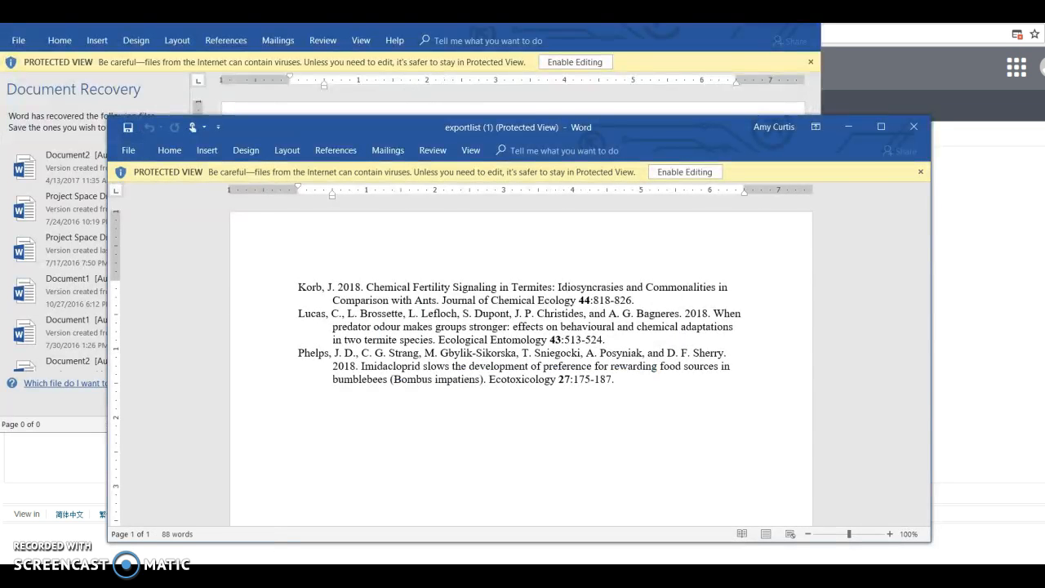
click(374, 405)
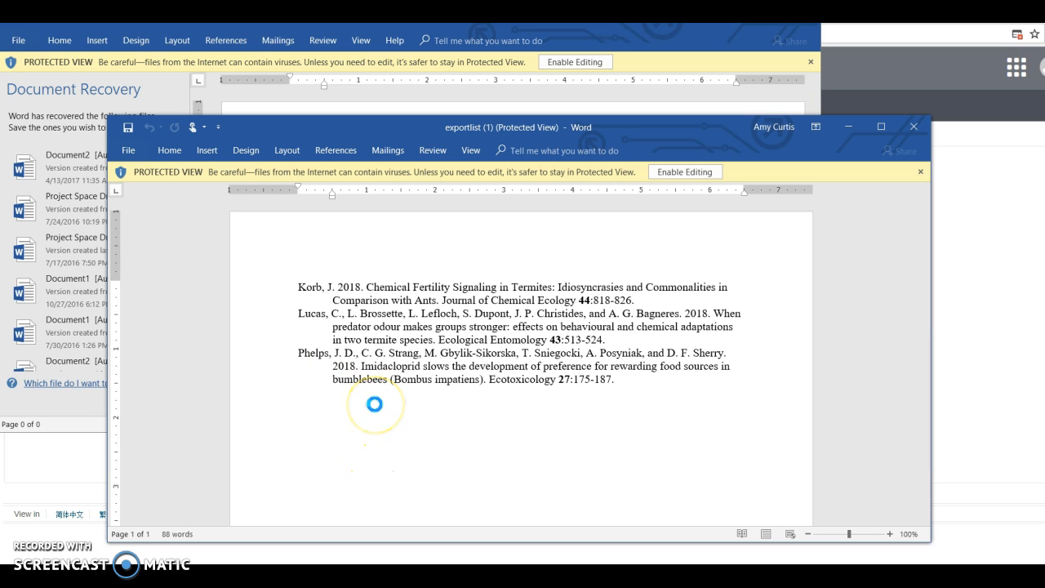